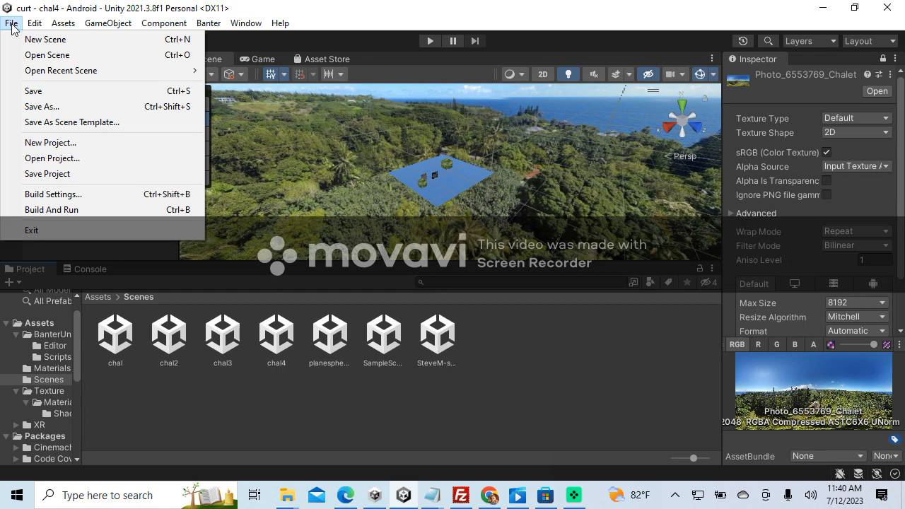
Save the current scene under the new name chal5 in the project's Scenes folder
click(52, 106)
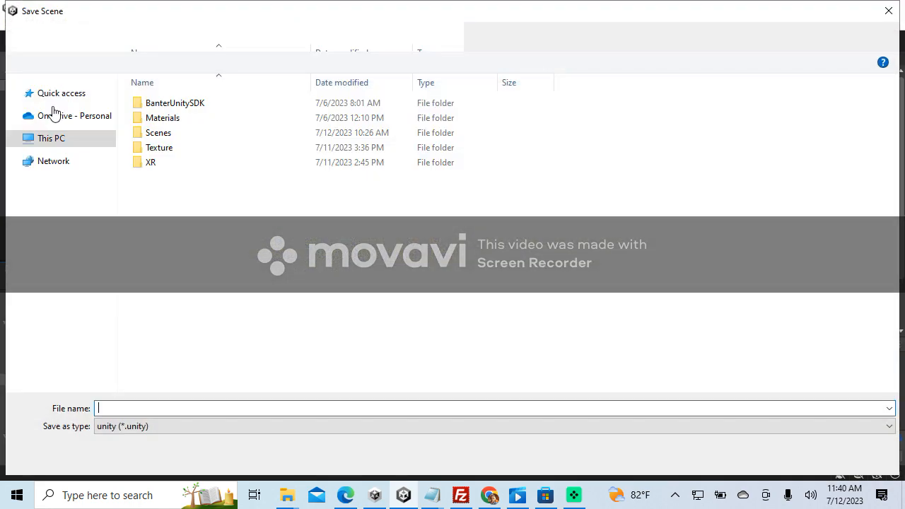
click(159, 133)
double_click(161, 134)
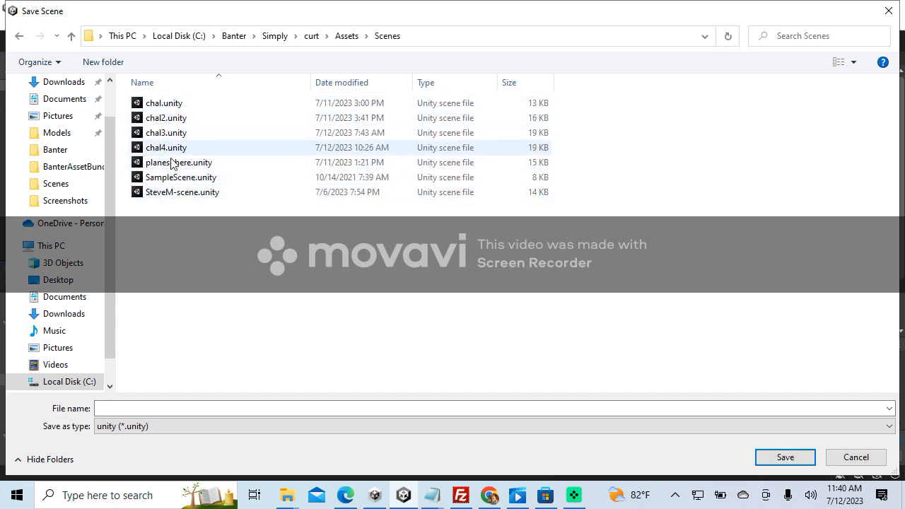
click(166, 404)
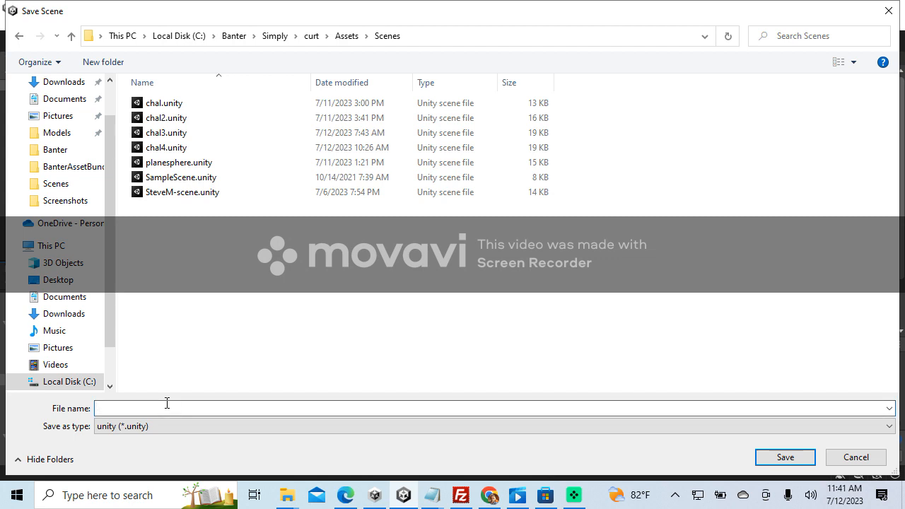
text(c)
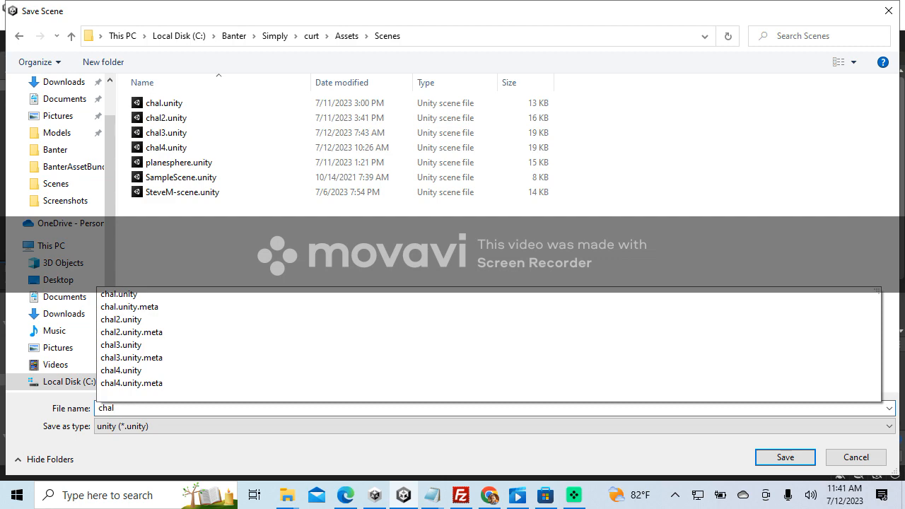
text(hal5)
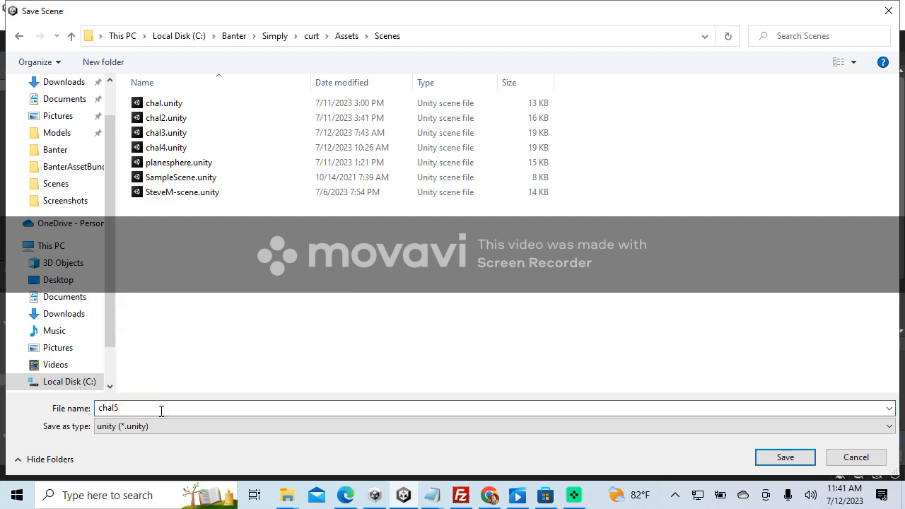
key(Return)
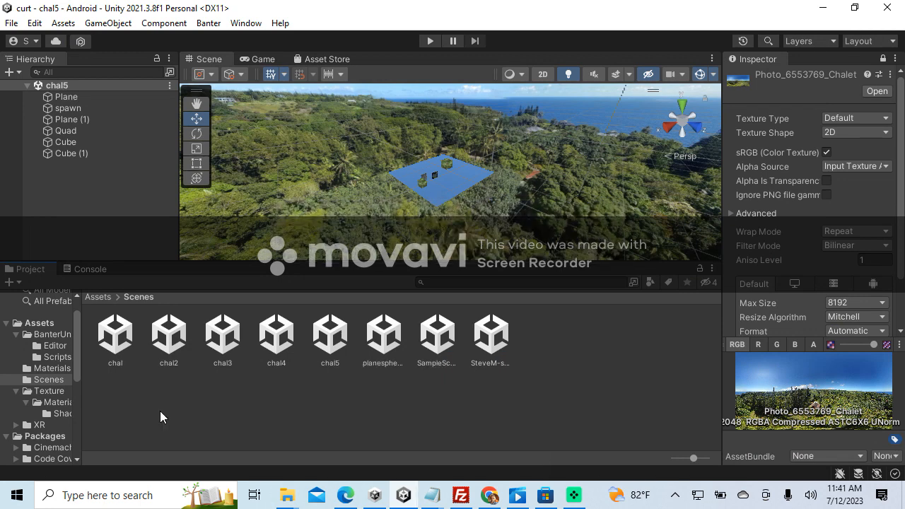
Open Banter Builder and assign the chal5 scene file from the Scenes folder as its selected scene
click(207, 27)
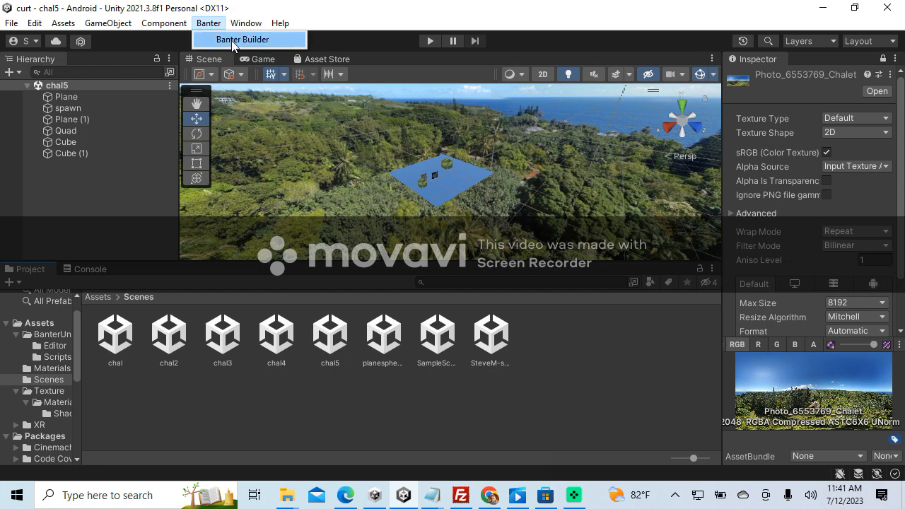
click(232, 41)
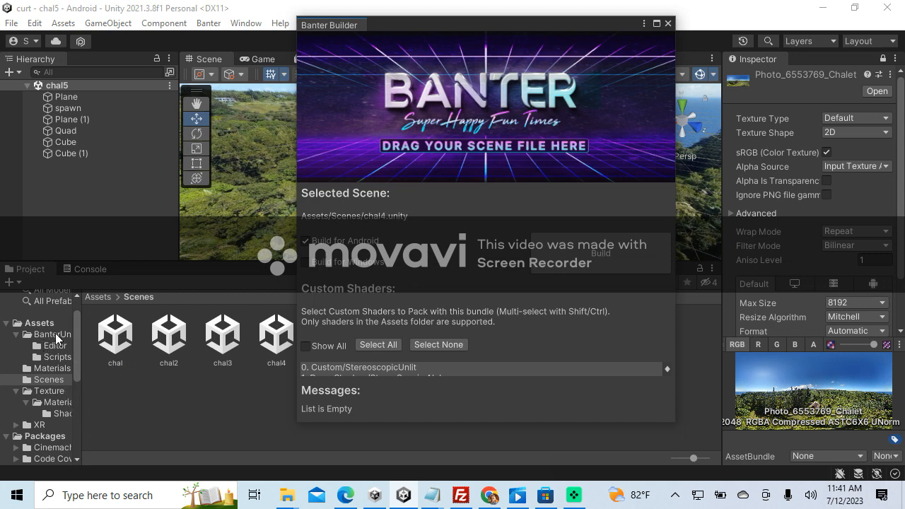
click(58, 382)
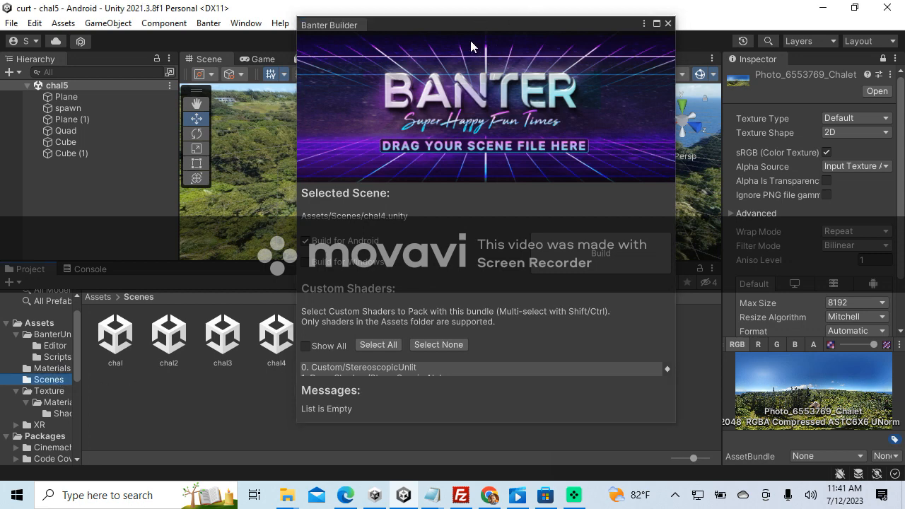
drag(475, 25, 556, 29)
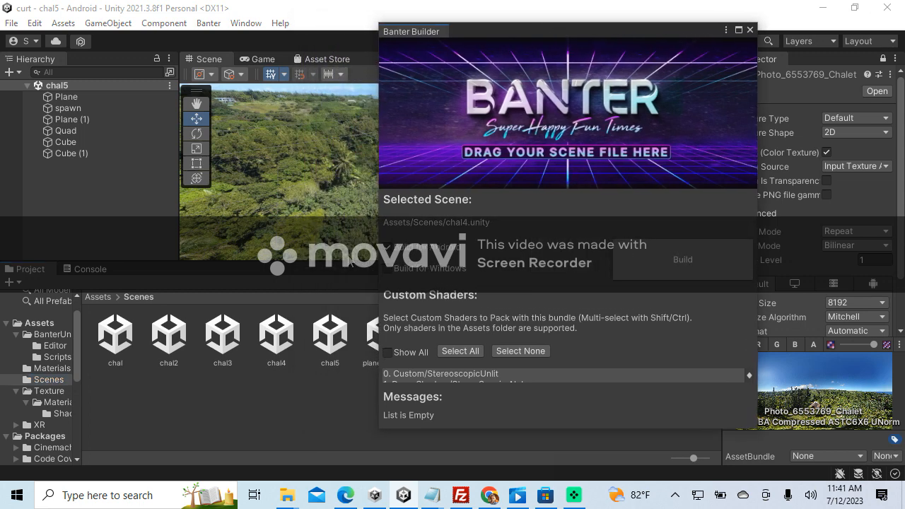
drag(332, 346, 443, 130)
Build the Android asset bundle with Show All enabled and all custom shaders selected, accepting the clearing of the output folder
click(482, 376)
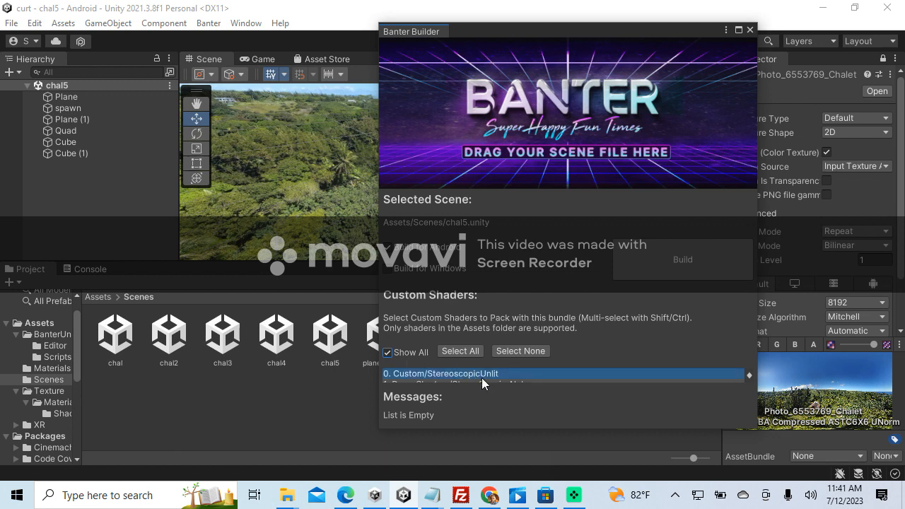
click(457, 351)
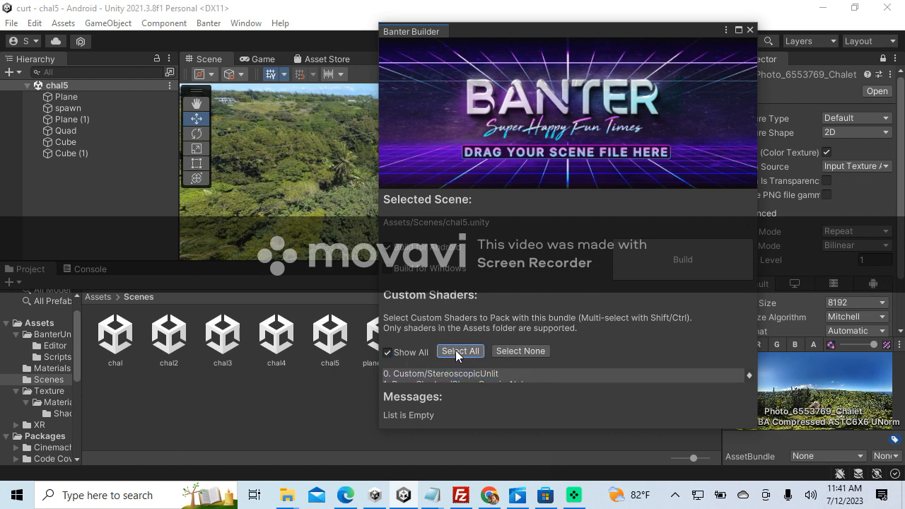
click(749, 375)
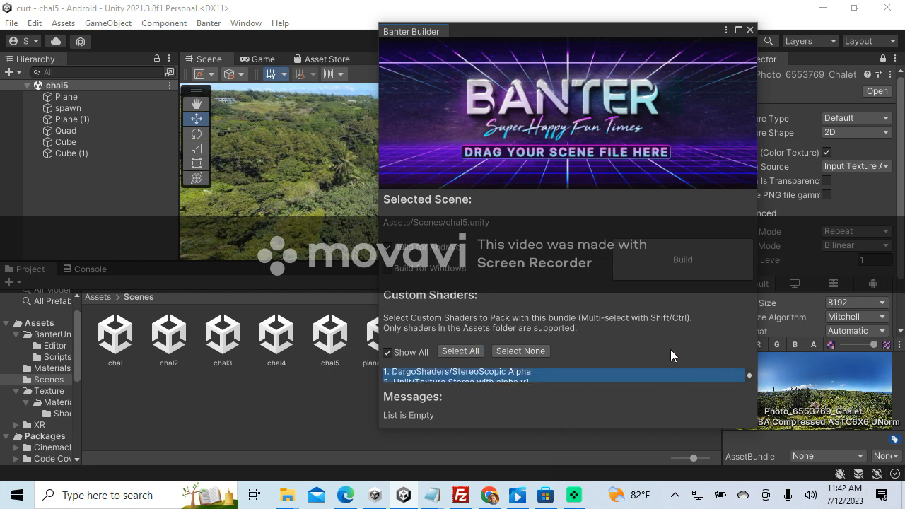
click(683, 261)
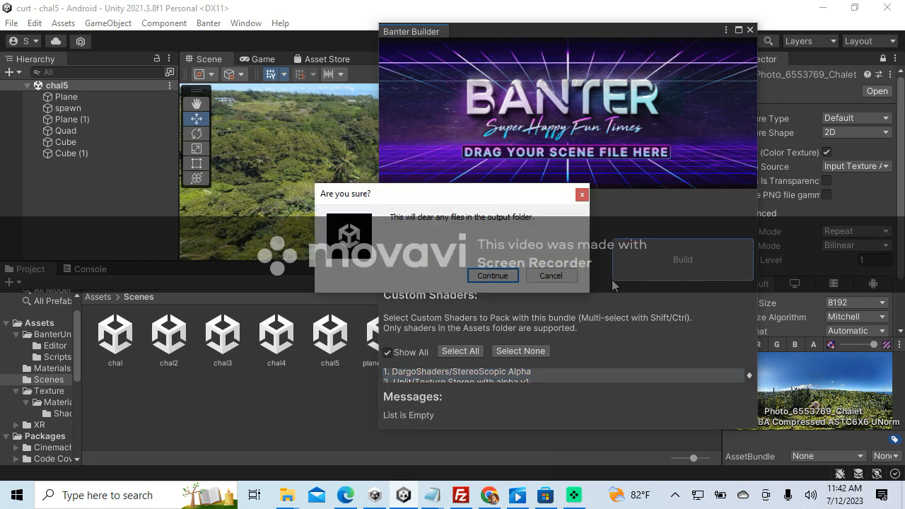
click(493, 276)
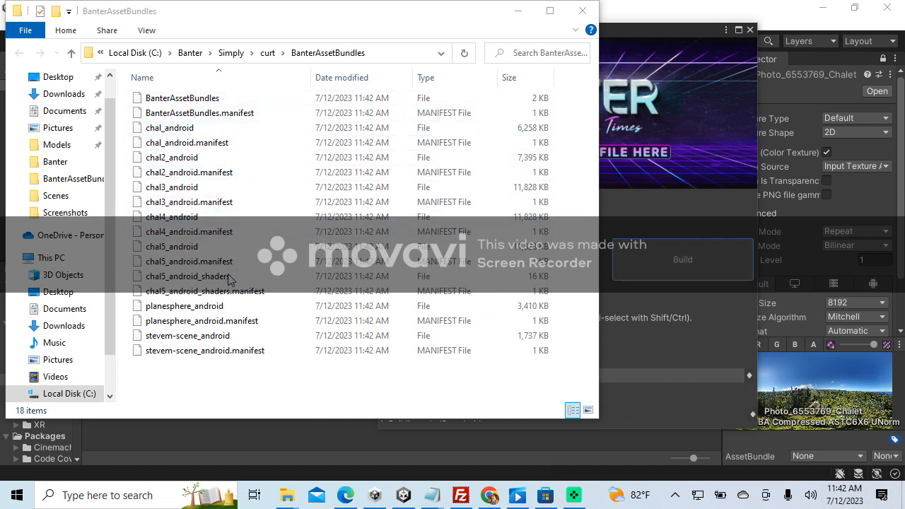
Sort the built bundle files by date modified and switch to the Glitch project's assets in Edge
click(352, 78)
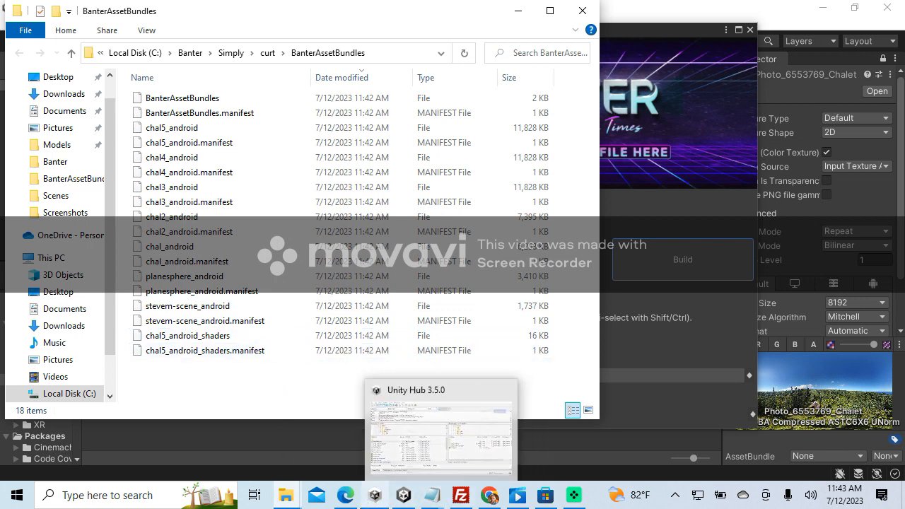
mouse_move(345, 498)
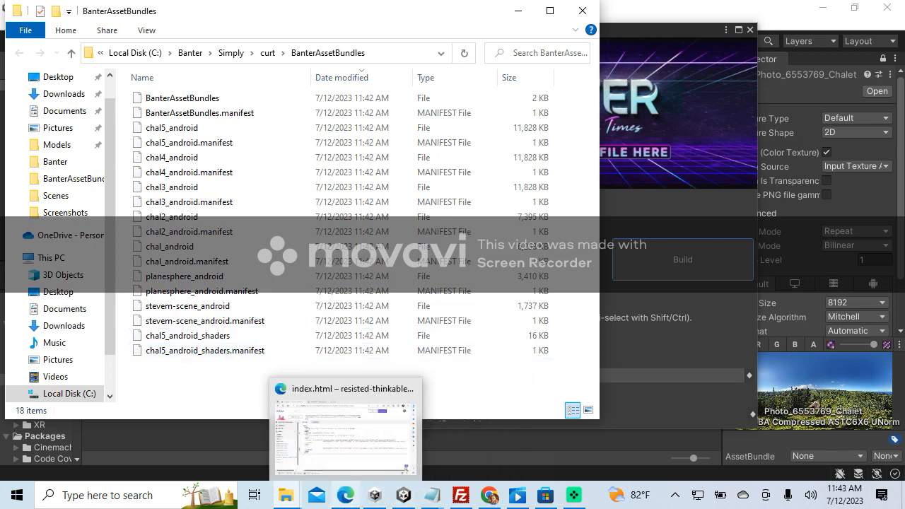
click(346, 457)
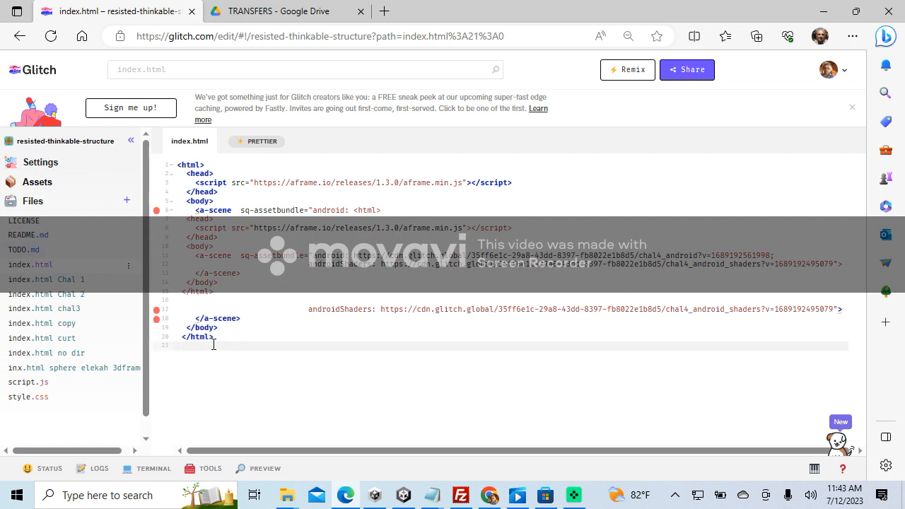
click(55, 189)
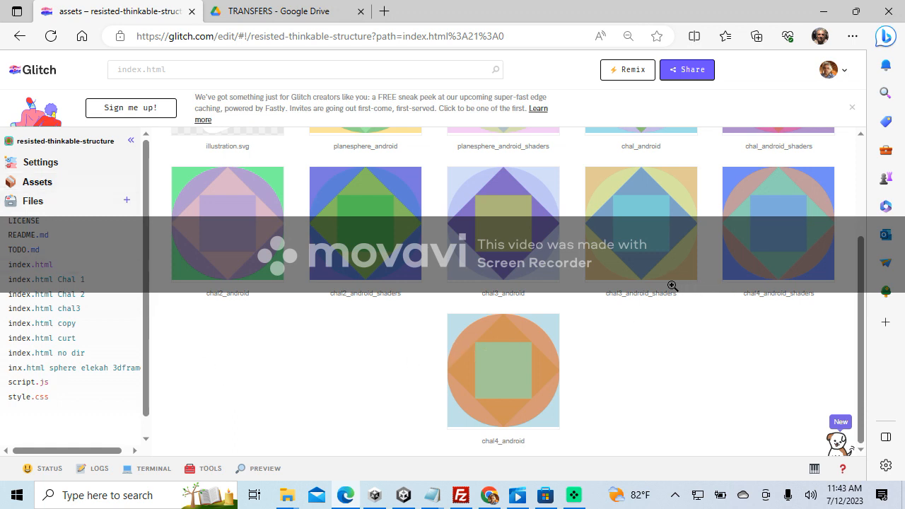
Upload the chal5_android_shaders file from the curt project's BanterAssetBundles folder to the Glitch project
click(71, 206)
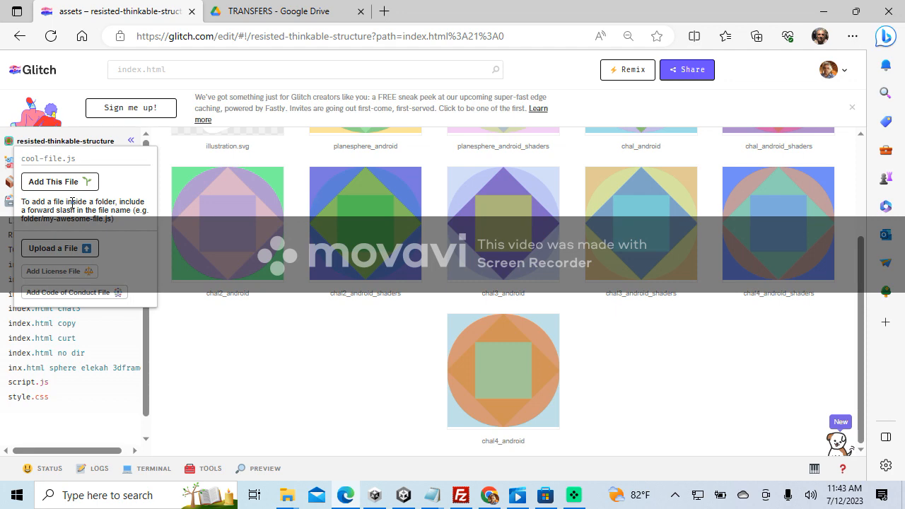
click(58, 249)
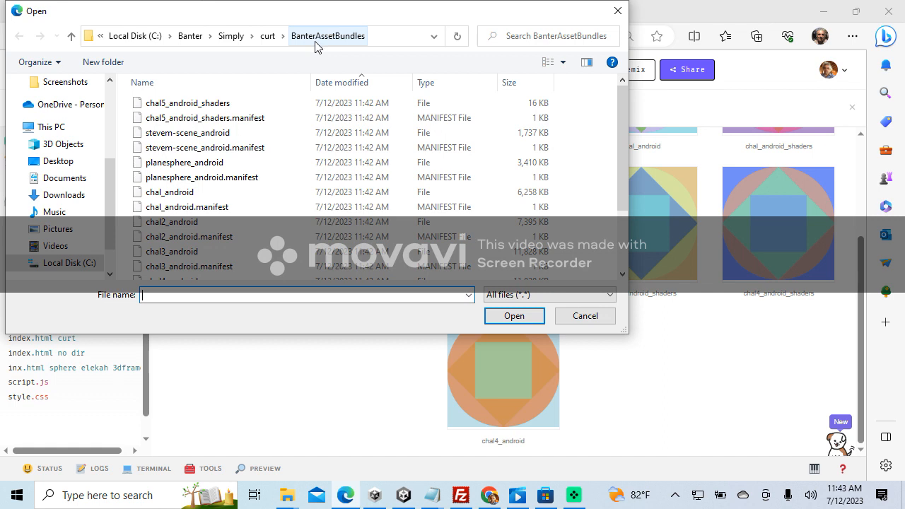
click(267, 35)
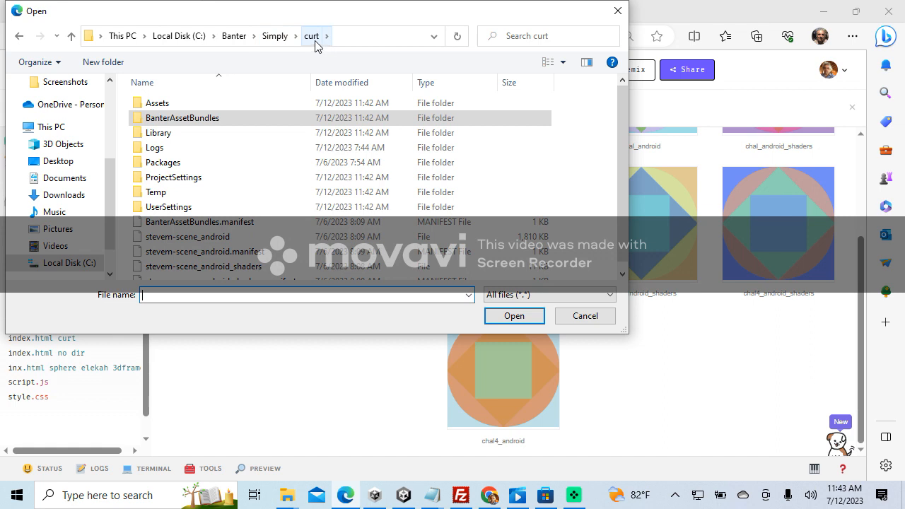
double_click(158, 105)
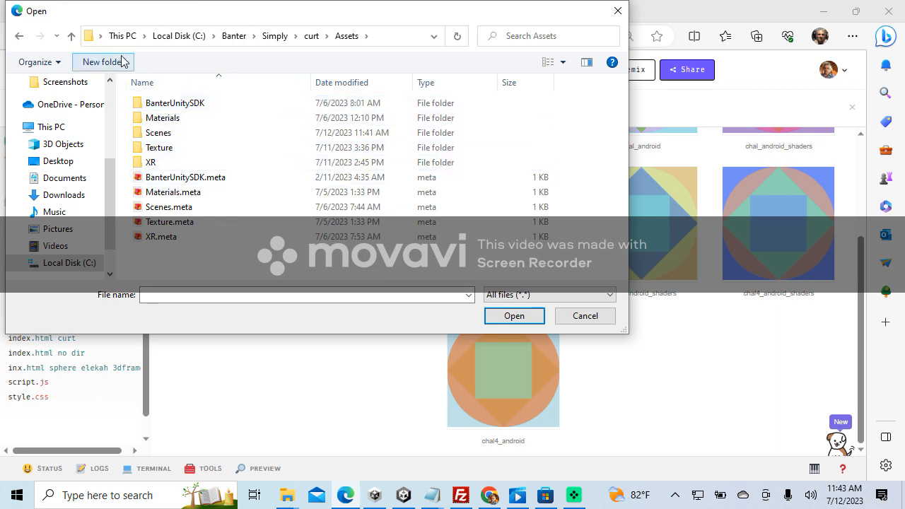
click(311, 36)
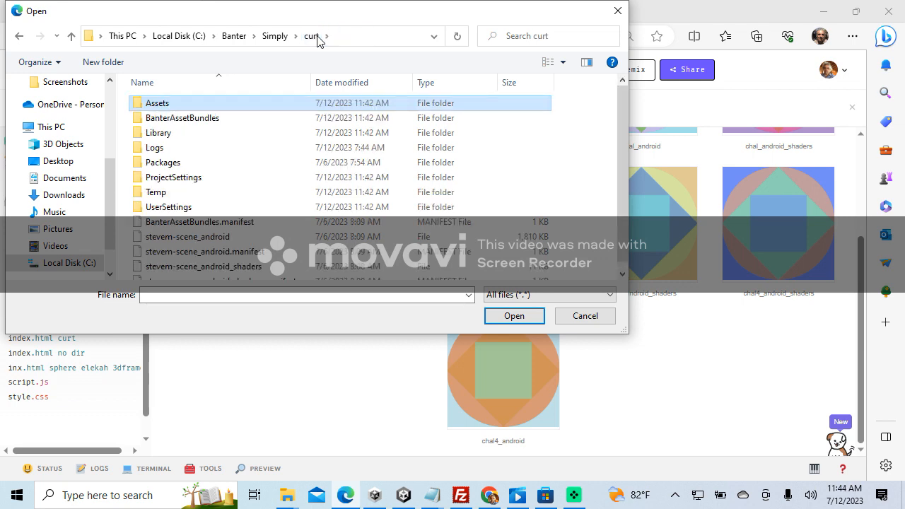
click(172, 121)
double_click(172, 122)
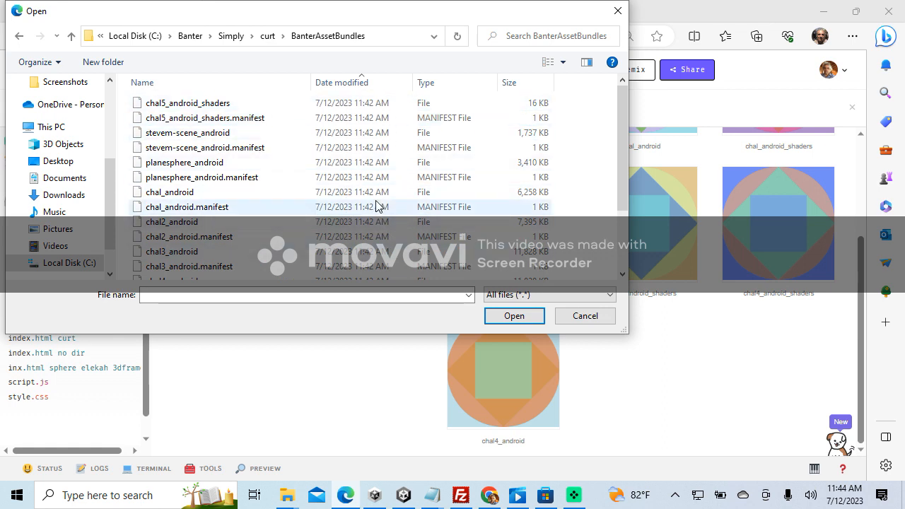
double_click(188, 104)
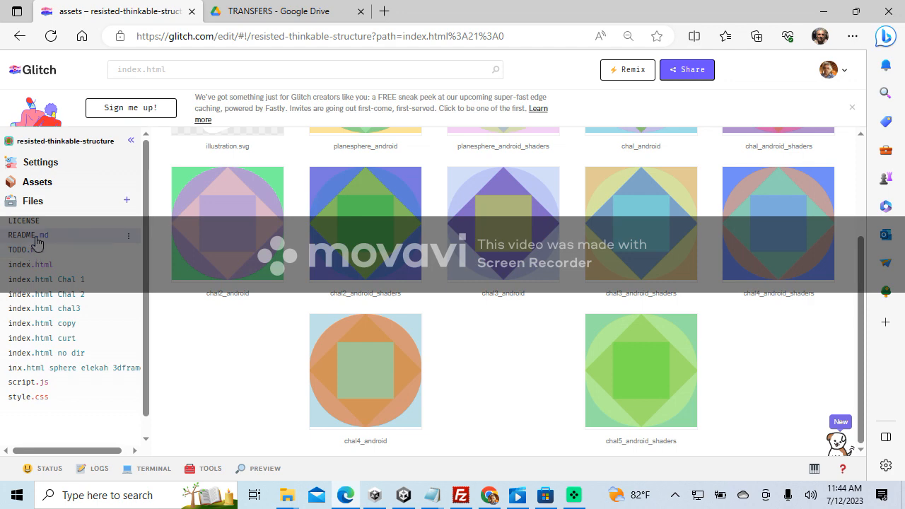
Upload the chal5_android file from the BanterAssetBundles folder to the Glitch project
click(45, 203)
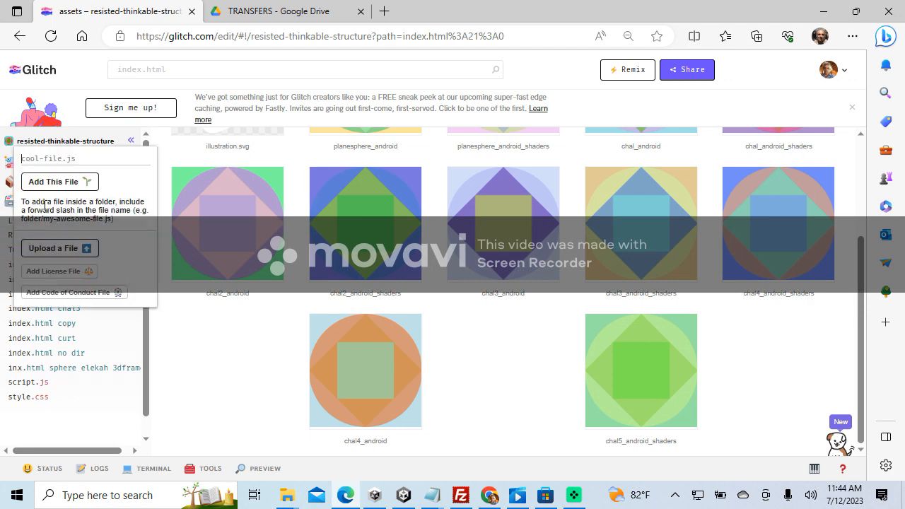
click(45, 249)
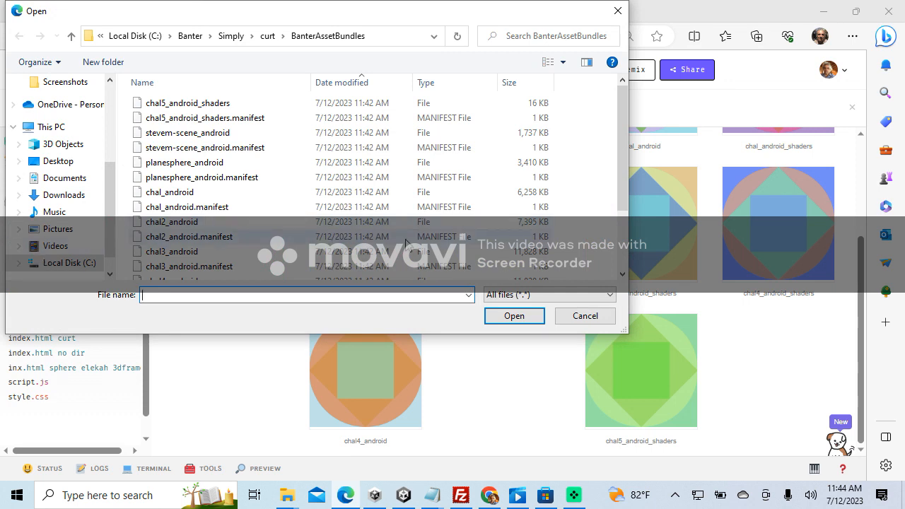
click(622, 258)
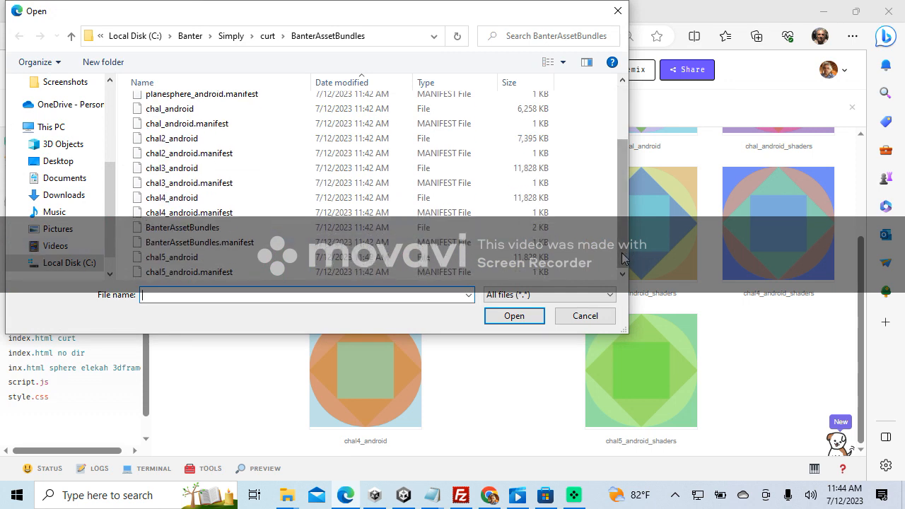
click(624, 92)
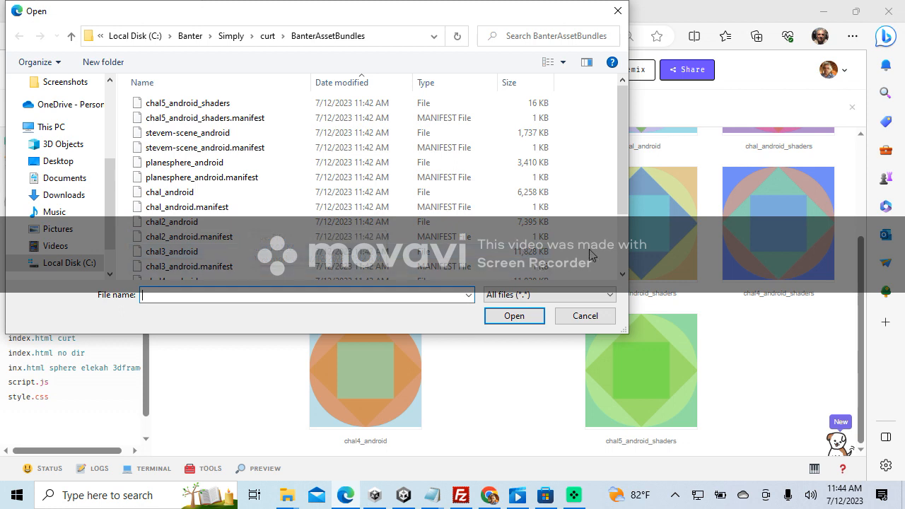
scroll(627, 265, down, 2)
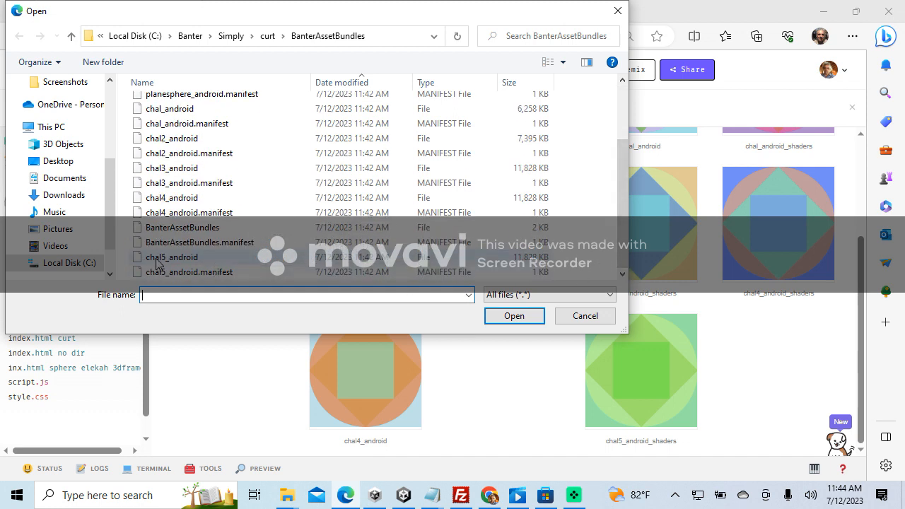
double_click(157, 257)
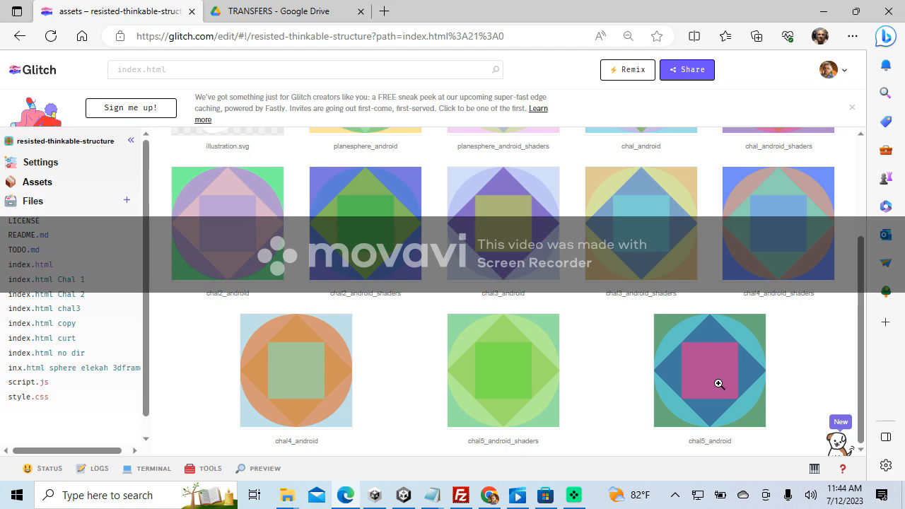
Check the URL details of the uploaded chal5_android asset and open the index.html file
click(717, 384)
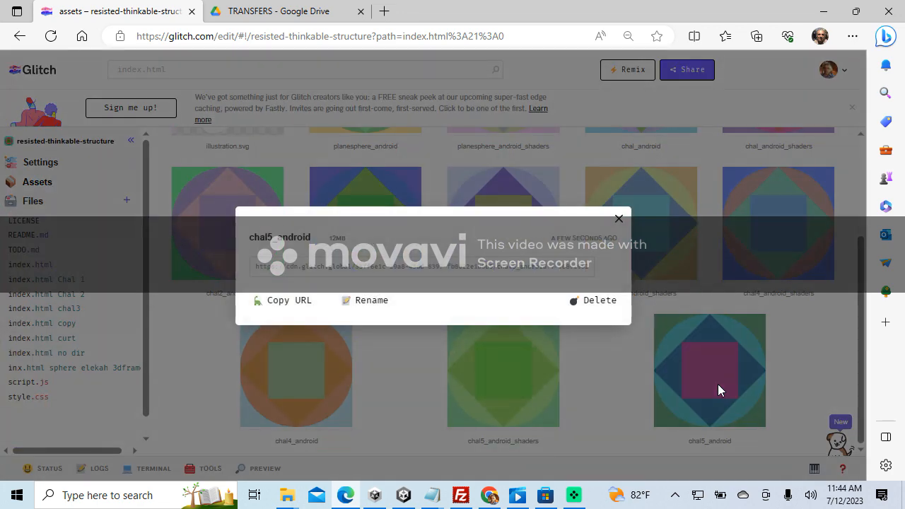
click(619, 220)
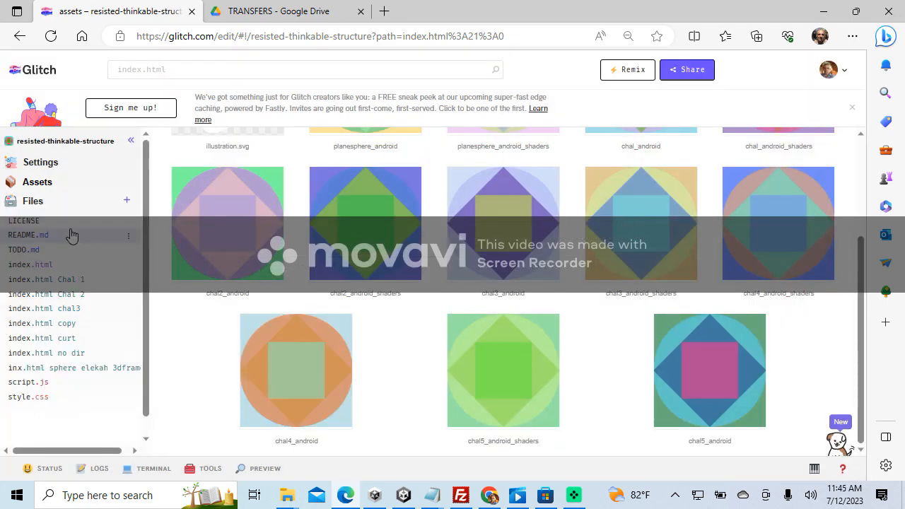
click(44, 272)
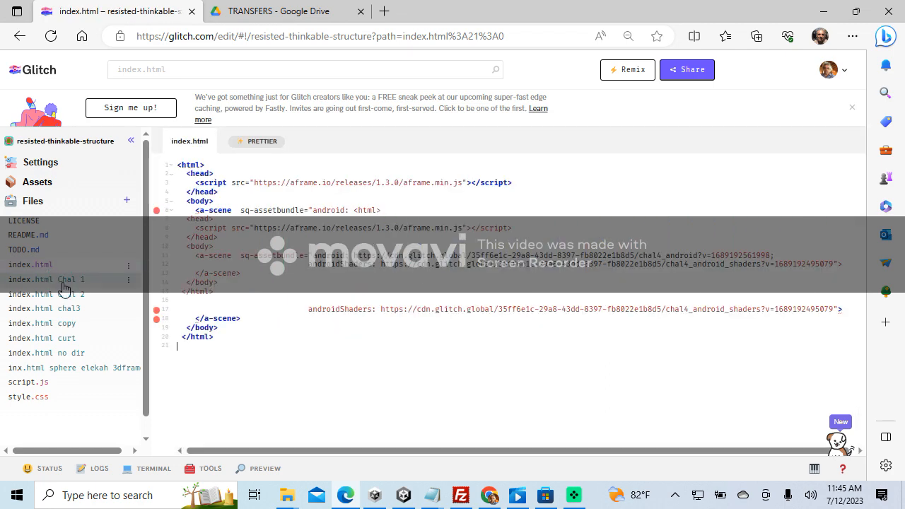
Open the index.html Chal 1 file and copy its entire code
click(64, 282)
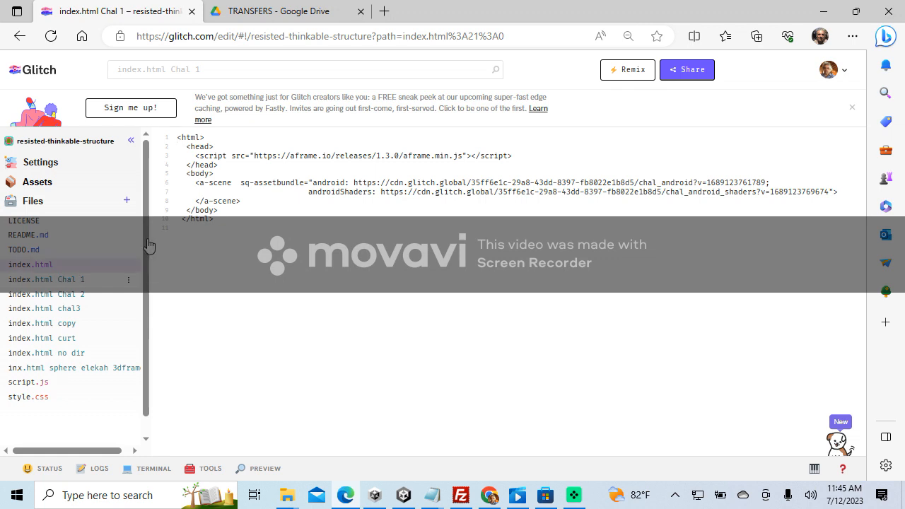
click(269, 185)
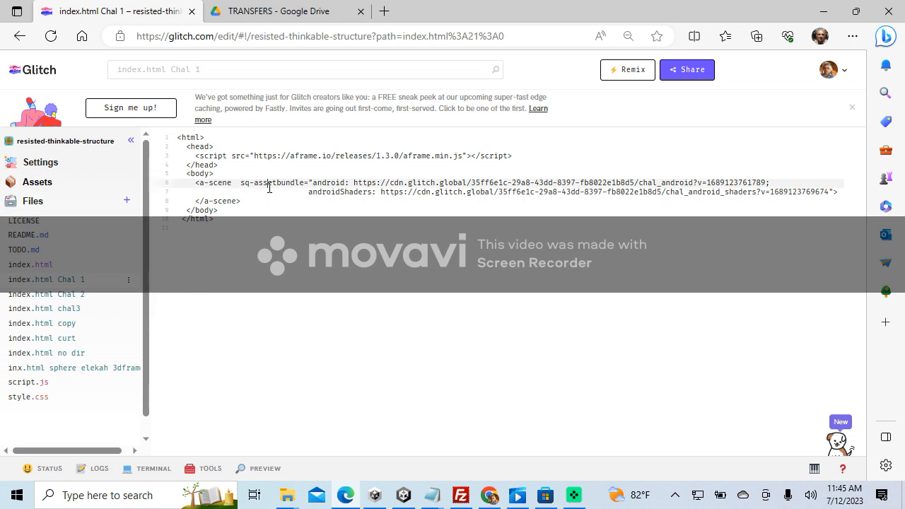
key(ctrl+a)
key(ctrl+c)
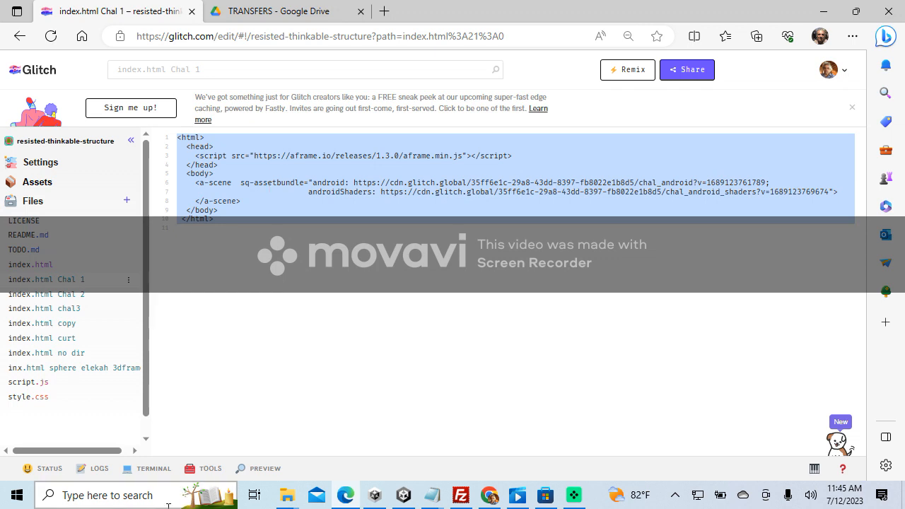
Open a new Notepad document, paste the copied HTML code into it and maximize the window
click(106, 494)
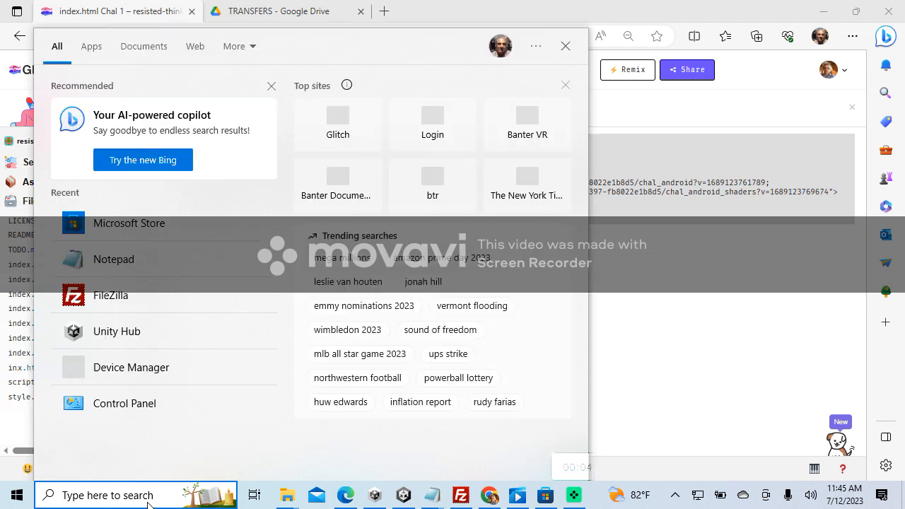
text(no)
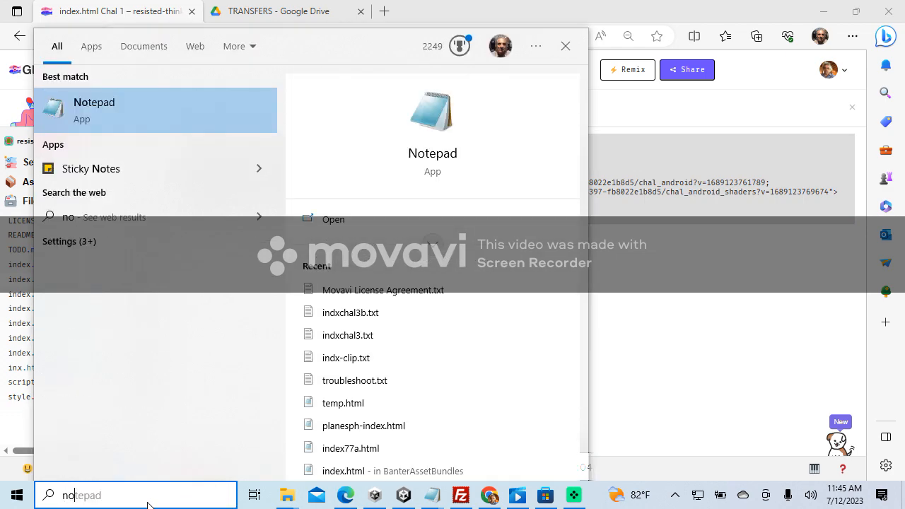
click(126, 118)
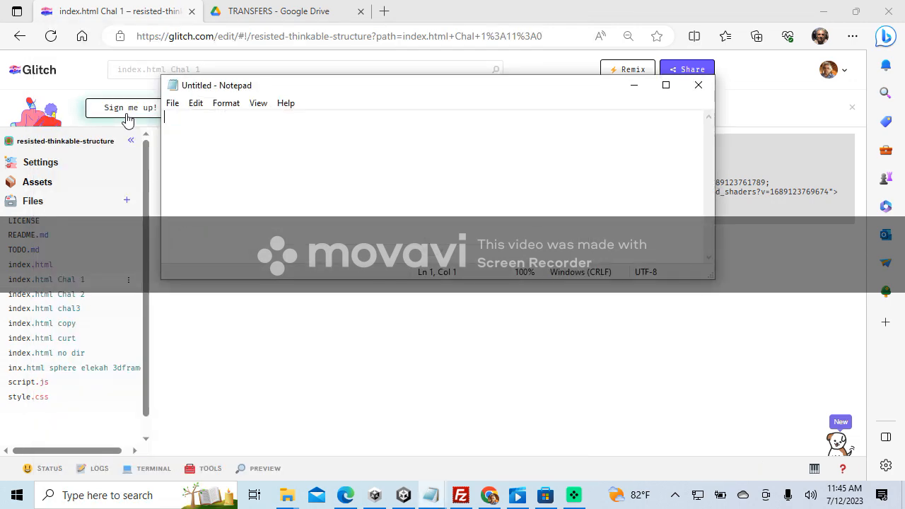
key(ctrl+v)
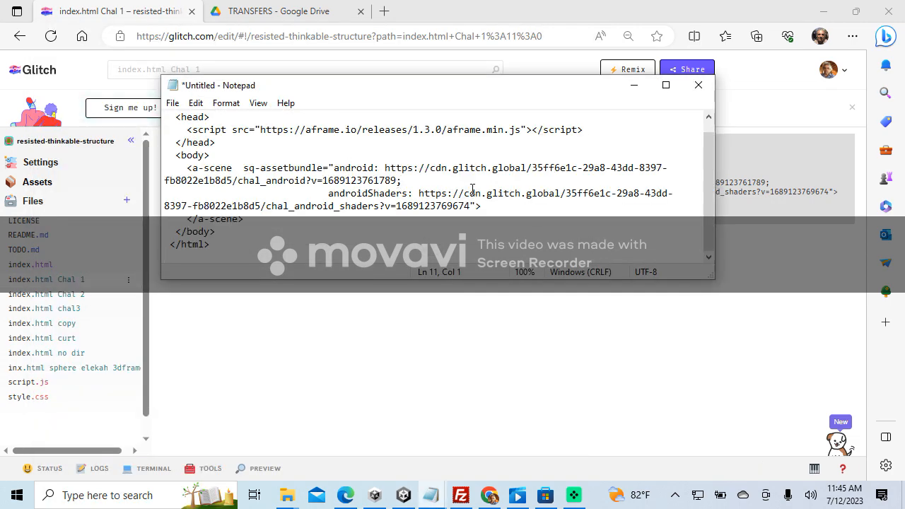
click(665, 87)
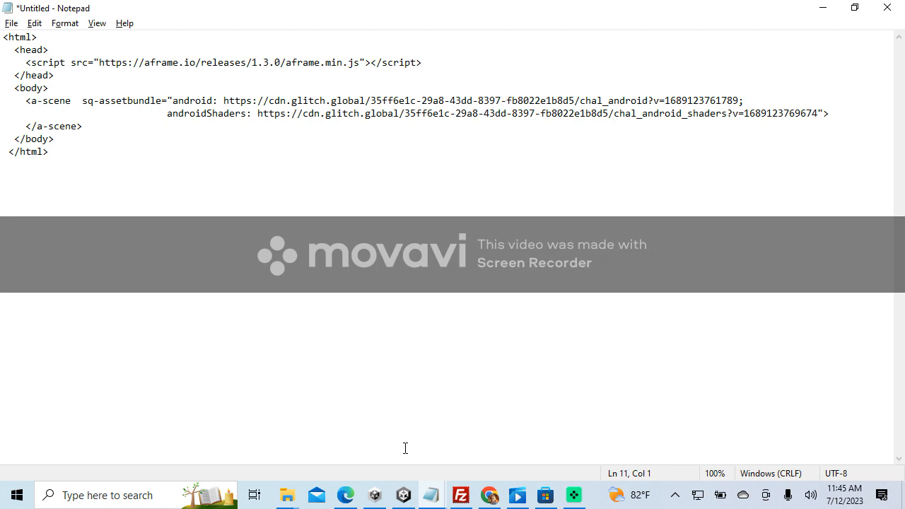
Switch back to the Glitch project's assets in Edge and copy the URL of the chal5_android asset
key(alt+Tab)
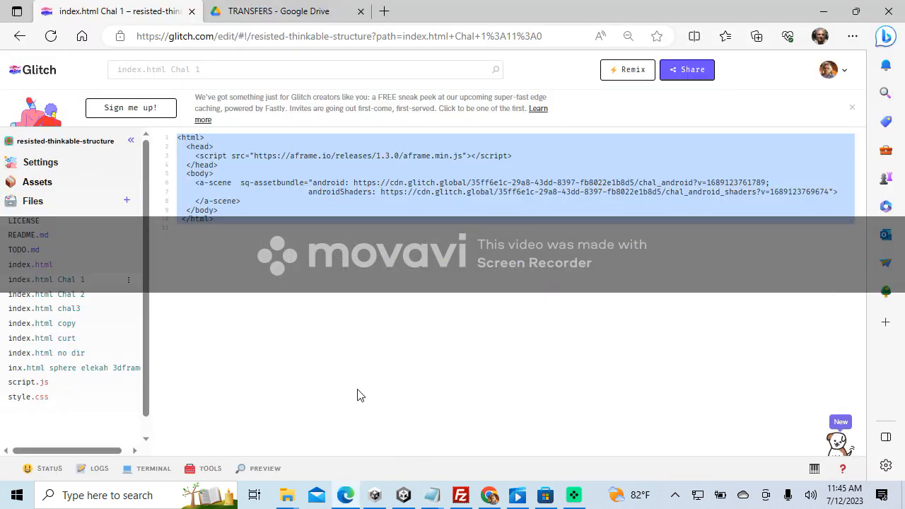
click(38, 184)
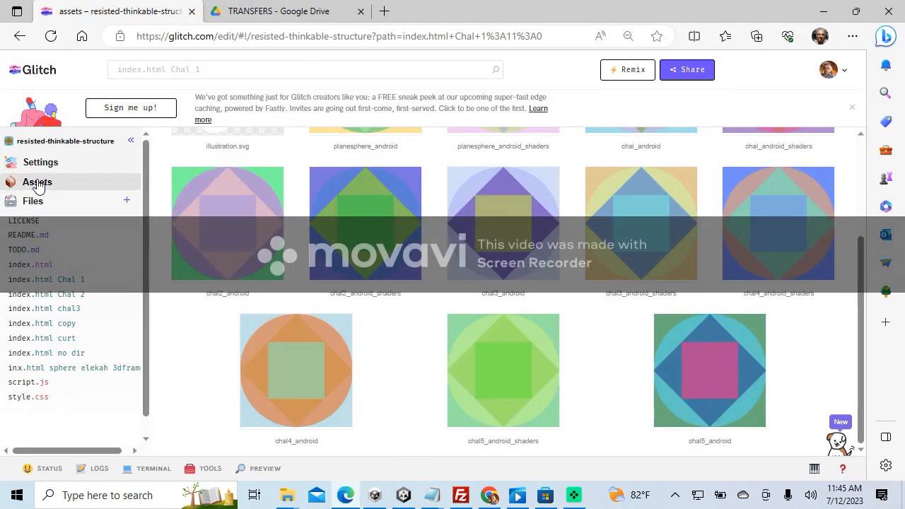
click(732, 381)
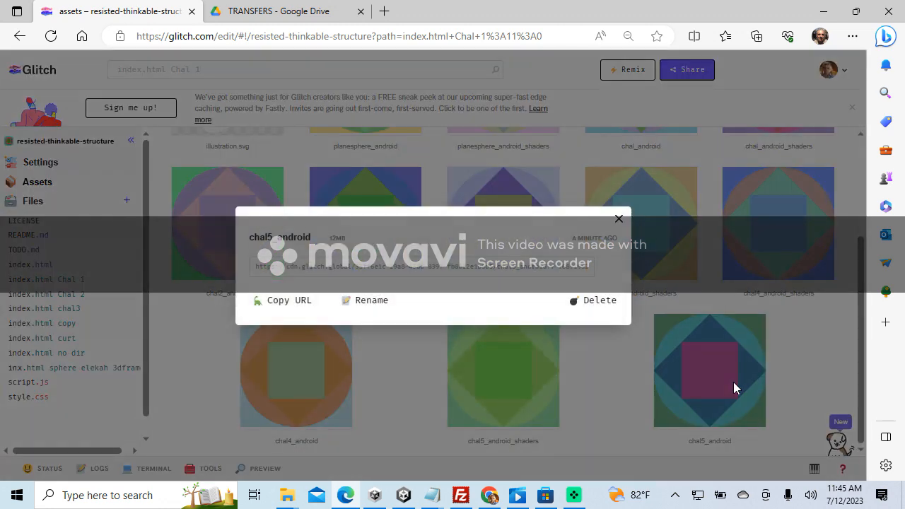
click(287, 306)
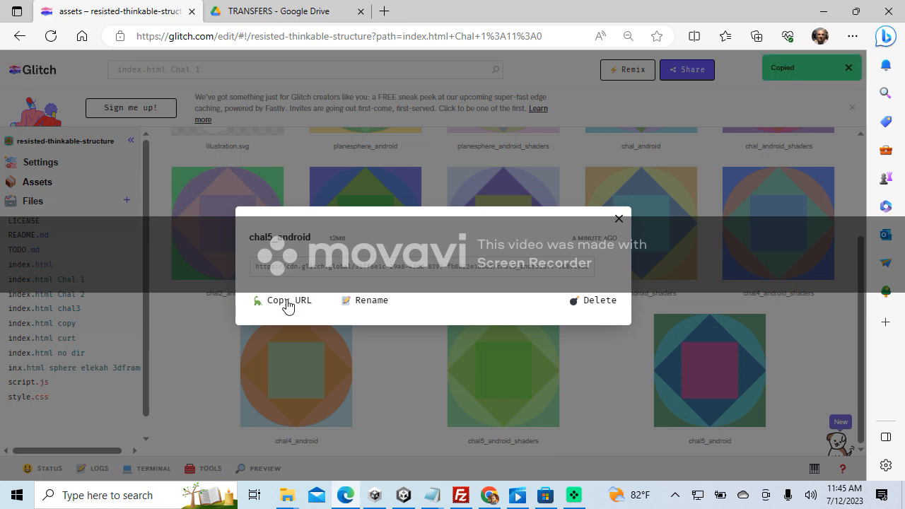
click(287, 306)
click(619, 218)
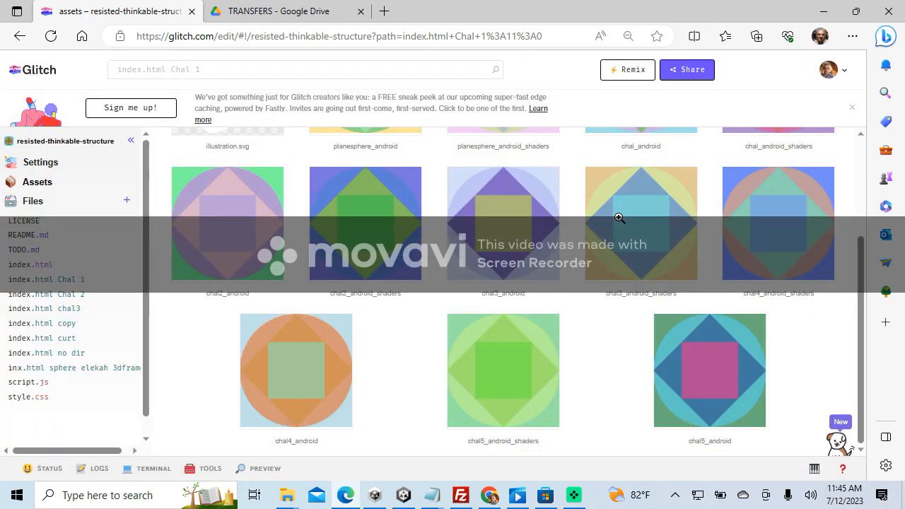
In Notepad, replace the android URL in the sq-assetbundle attribute with the copied chal5_android URL
key(alt+Tab)
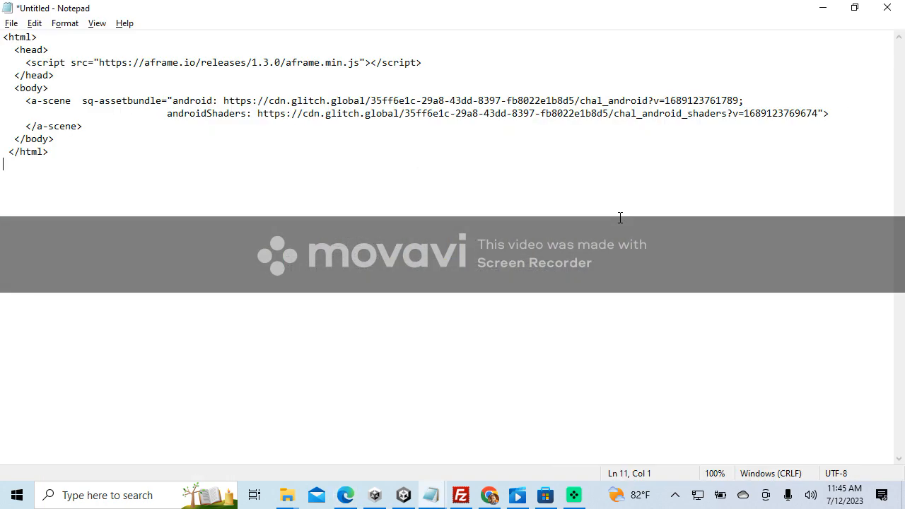
click(737, 100)
drag(738, 100, 224, 101)
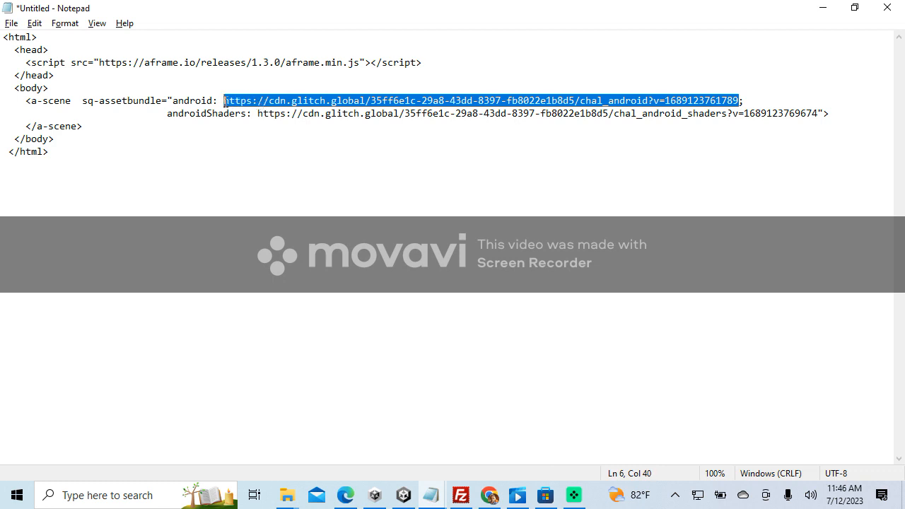
key(ctrl+v)
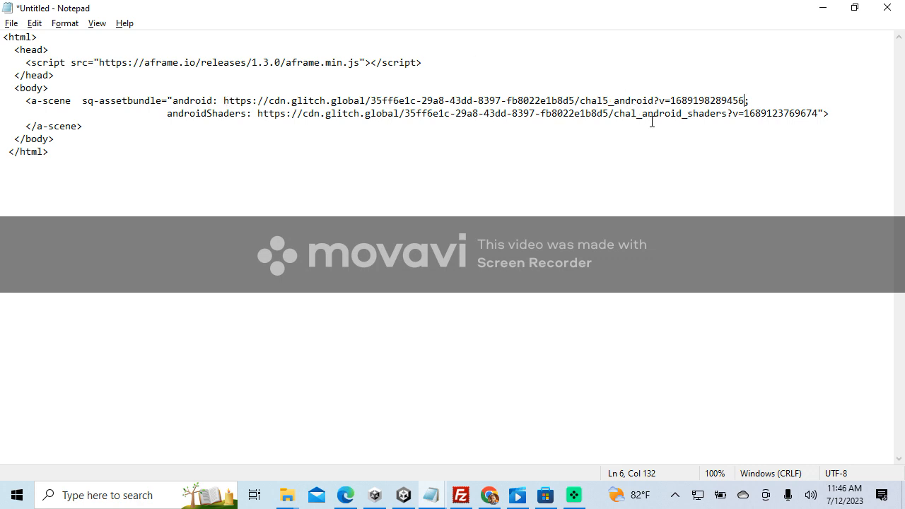
Place the cursor after the androidShaders URL, then copy the chal5_android_shaders asset's URL from Glitch in Edge
click(817, 113)
key(alt+Tab)
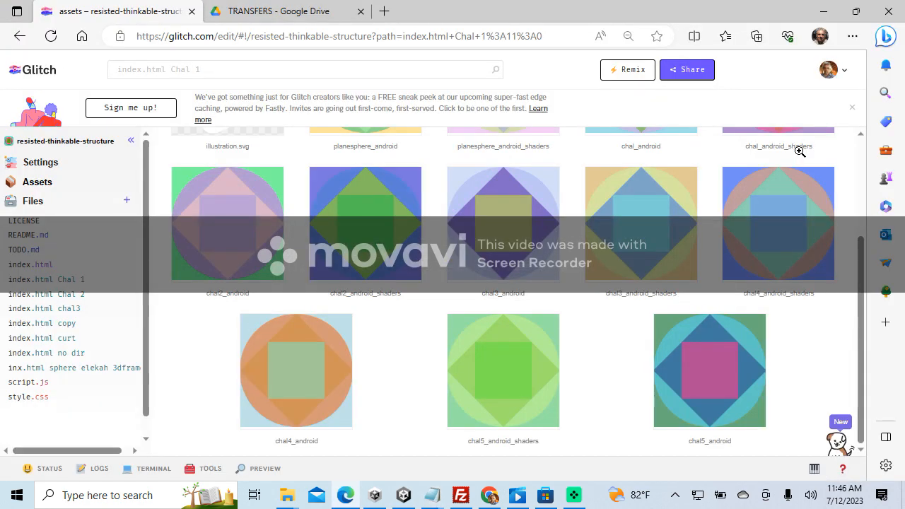
click(508, 358)
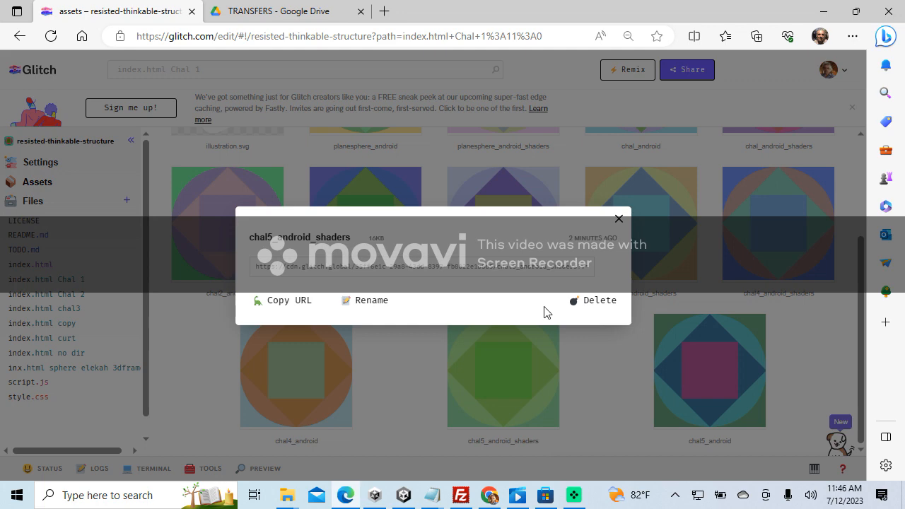
click(282, 303)
click(283, 303)
click(618, 218)
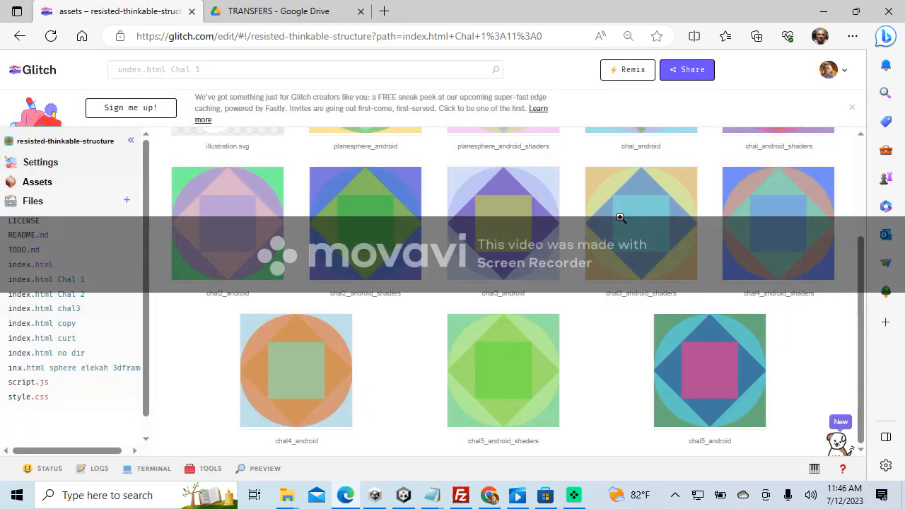
In Notepad, replace the whole androidShaders URL with the copied chal5_android_shaders URL
key(alt+Tab)
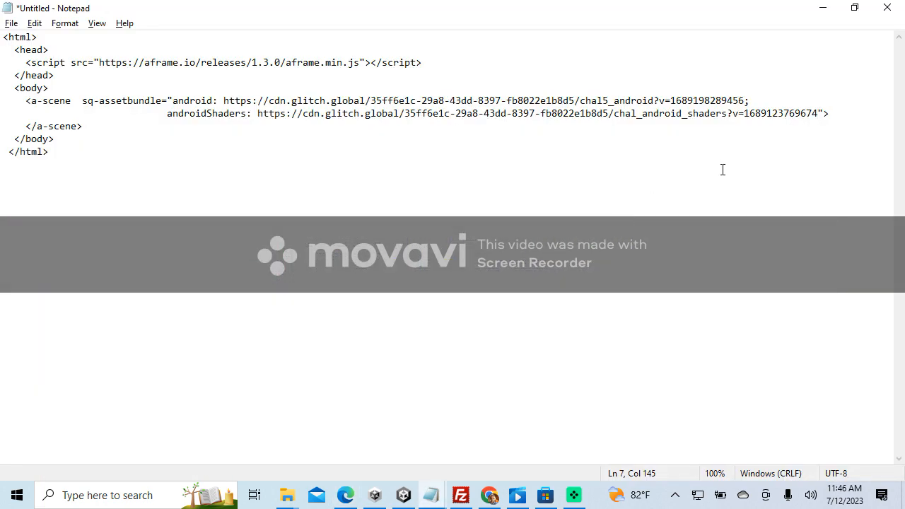
key(shift+Left)
key(shift+Left)
key(shift+Left)
key(shift+Left)
key(shift+Left)
key(shift+Left)
key(shift+Left)
key(shift+Left)
key(shift+Left)
key(shift+Left)
key(shift+Left)
key(shift+Left)
key(shift+Left)
key(shift+Left)
key(shift+Left)
key(shift+Left)
key(shift+Left)
key(shift+Left)
key(shift+Left)
key(shift+Left)
key(shift+Left)
key(shift+Left)
key(shift+Left)
key(shift+Left)
key(shift+Left)
key(shift+Left)
key(shift+Left)
key(shift+Left)
key(shift+Left)
key(shift+Left)
key(shift+Left)
key(shift+Left)
key(shift+Left)
key(shift+Left)
key(shift+Left)
key(shift+Left)
key(shift+Left)
key(shift+Left)
key(shift+Left)
key(shift+Left)
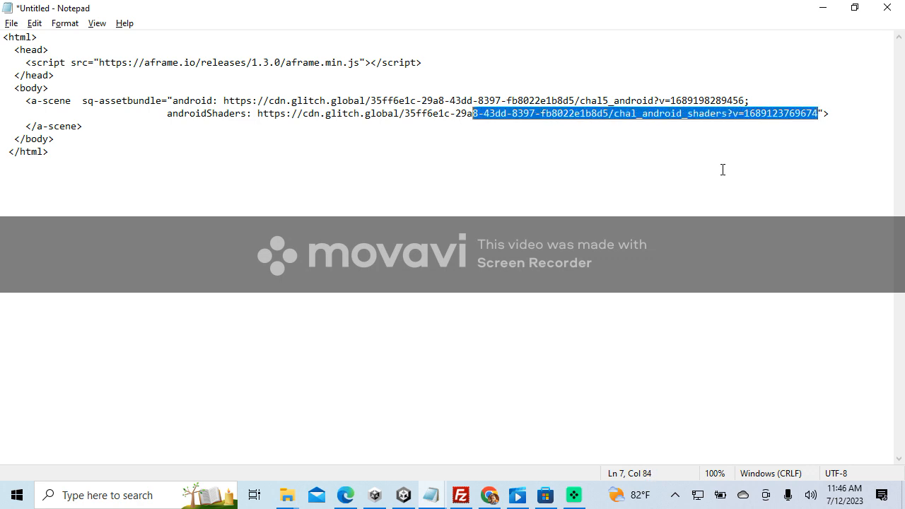
key(shift+Left)
key(shift+Left)
key(shift+Left)
key(shift+Left)
key(shift+Left)
key(shift+Left)
key(shift+Left)
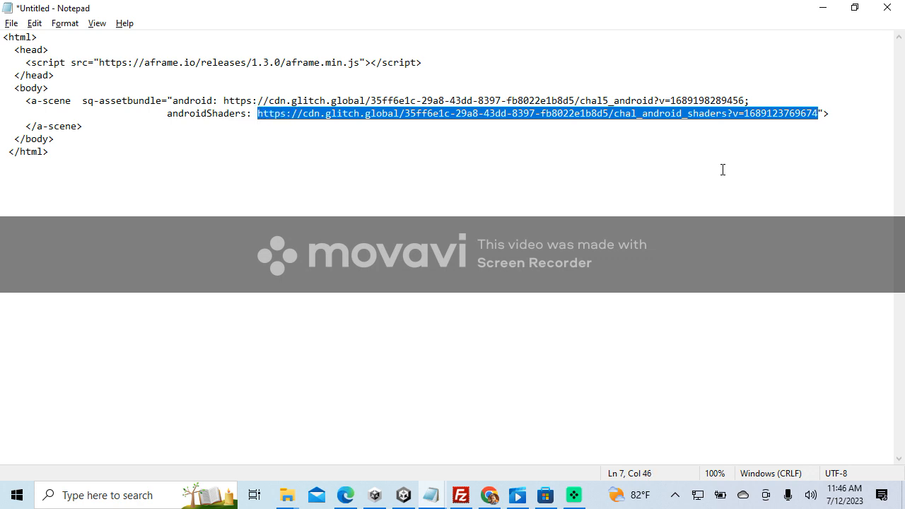
key(ctrl+v)
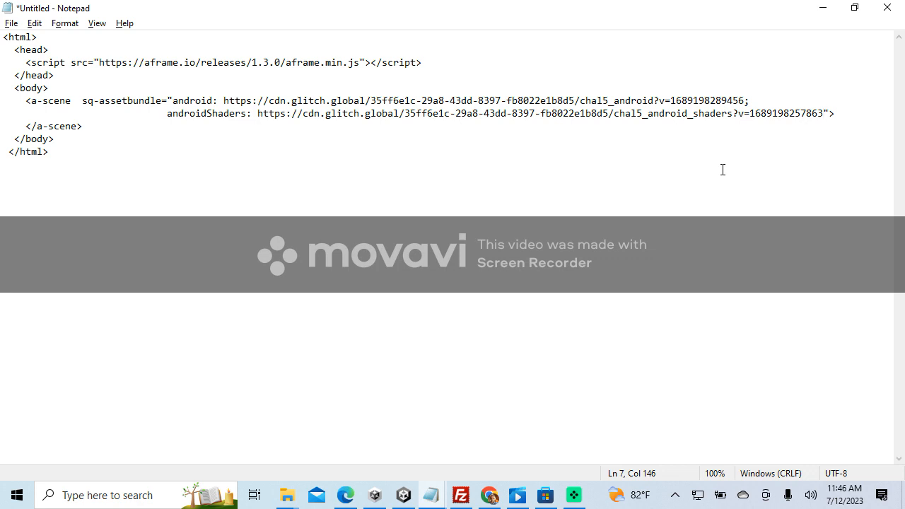
Copy the complete edited code from Notepad and replace all content of the Glitch project's index.html with it
key(ctrl+a)
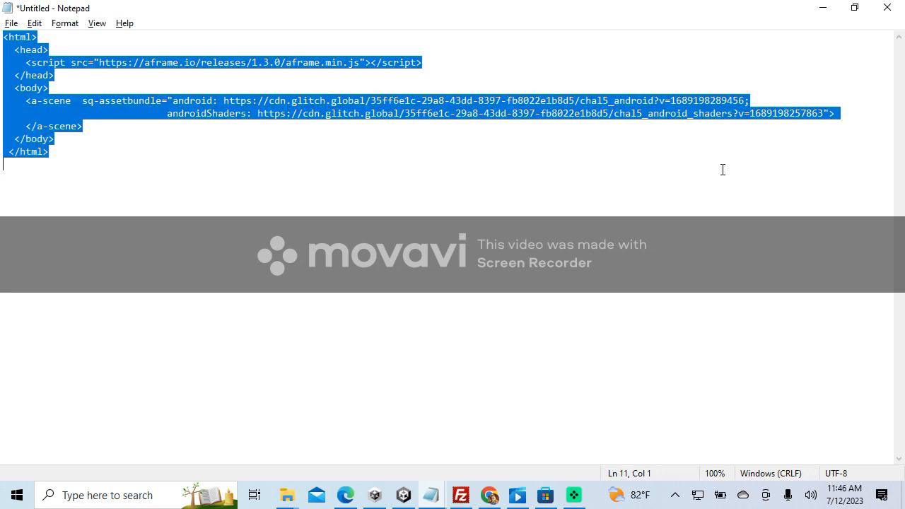
key(alt+Tab)
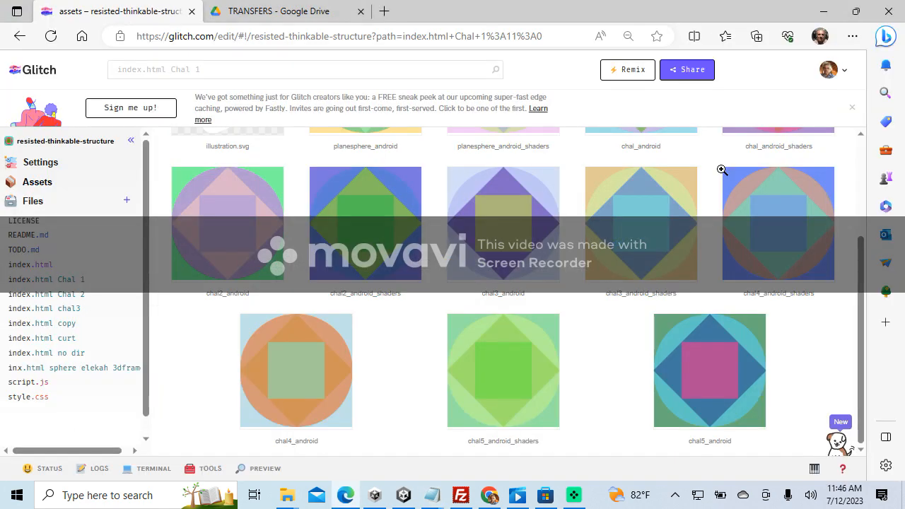
click(46, 272)
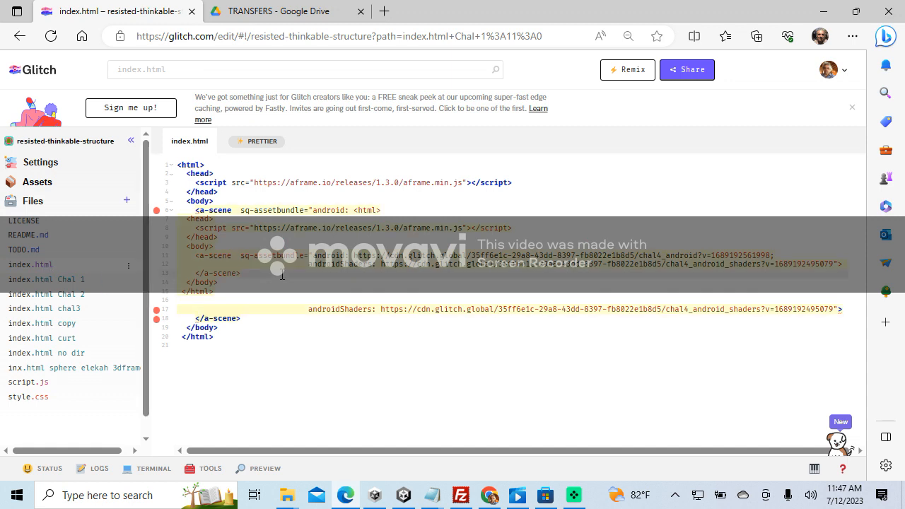
key(ctrl+a)
key(ctrl+v)
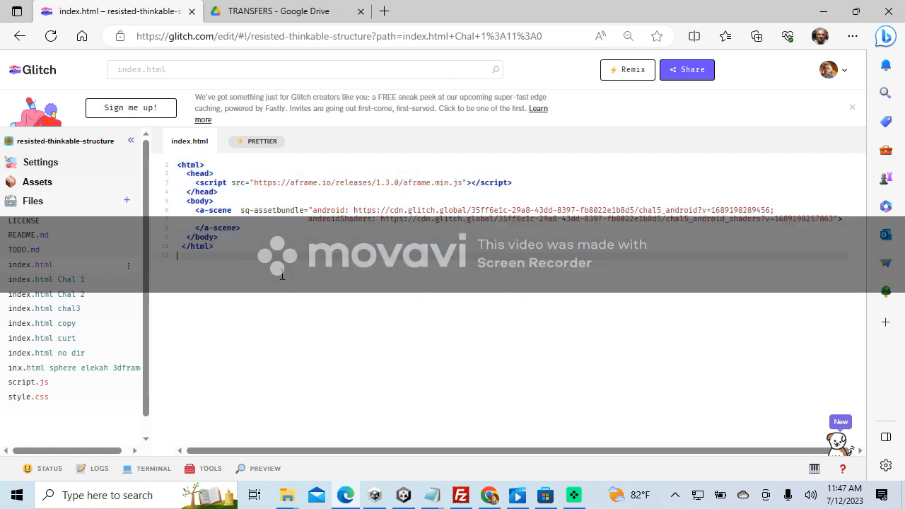